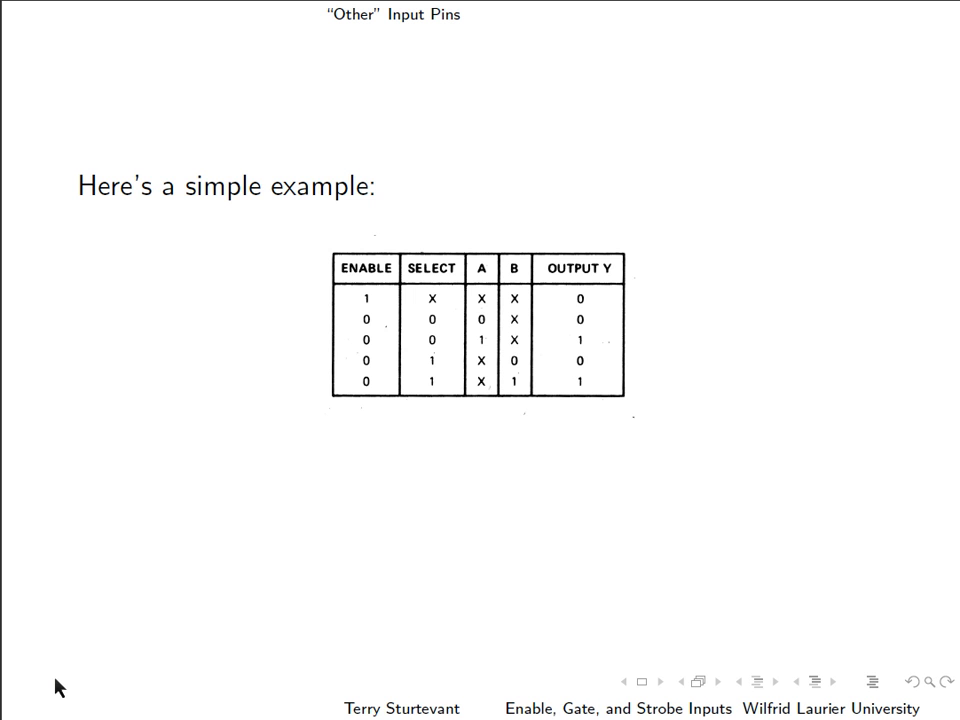
click(58, 687)
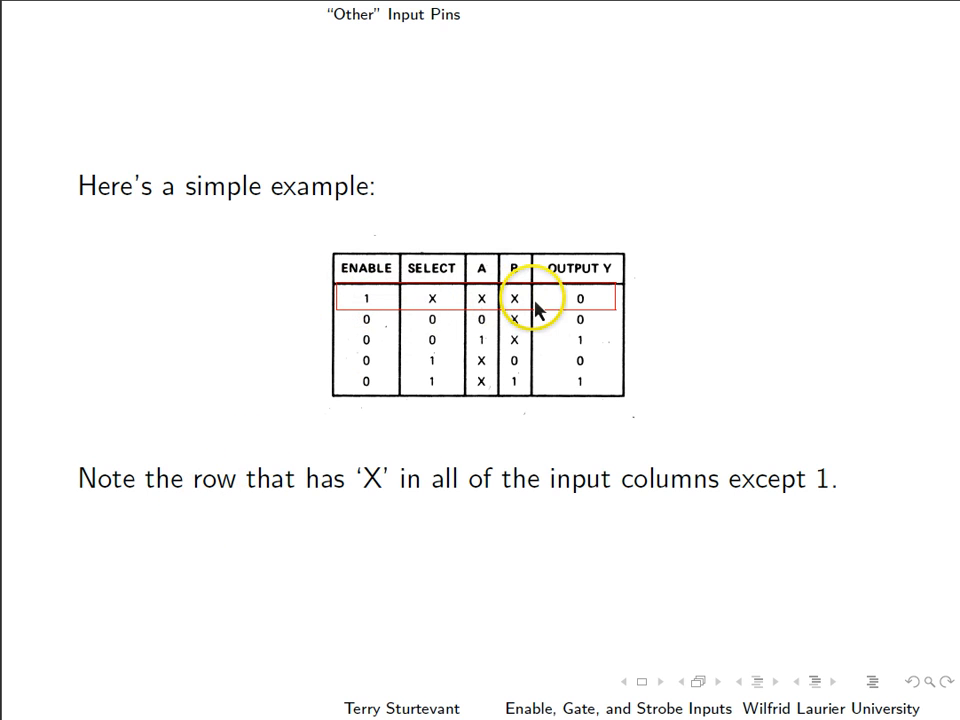
Advance to the ENABLE/SELECT truth table and reveal the boxed ENABLE column note.
click(167, 388)
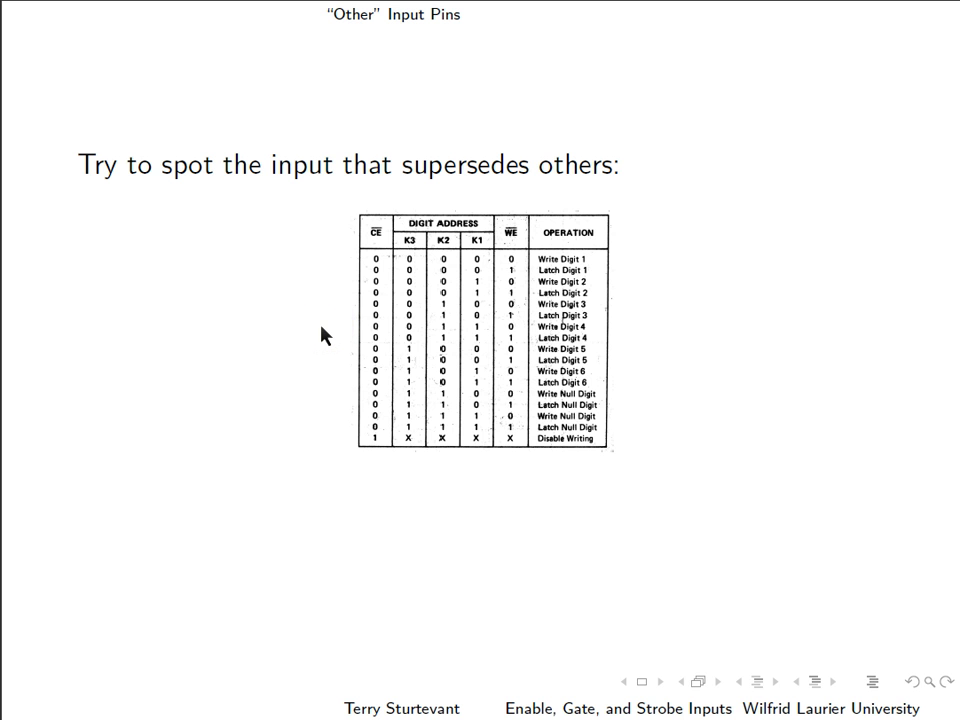
Reveal that CE at 1 overrides other inputs, then the 'CE should be 0' note.
key(Right)
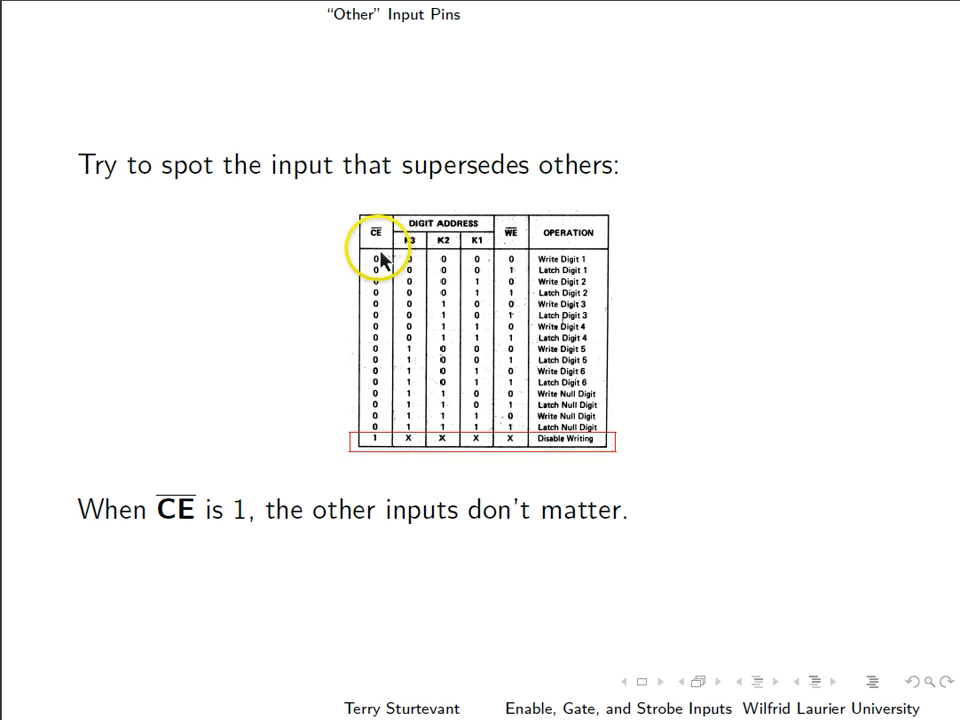
key(Next)
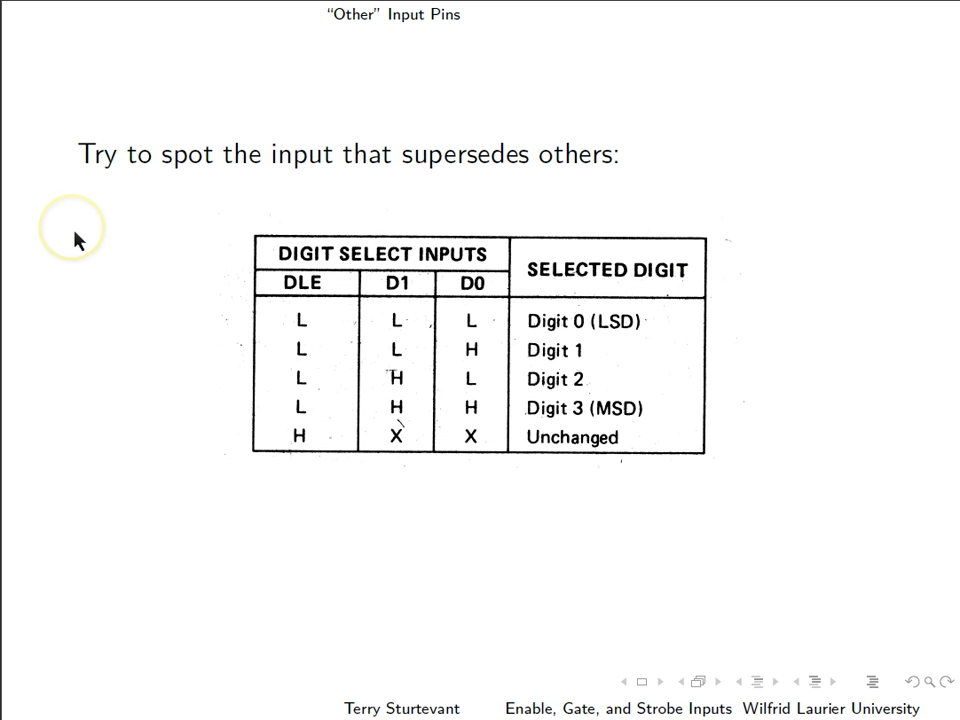
Box the DLE-high 'Unchanged' bottom row with the 'Here's the row to notice' note.
click(79, 240)
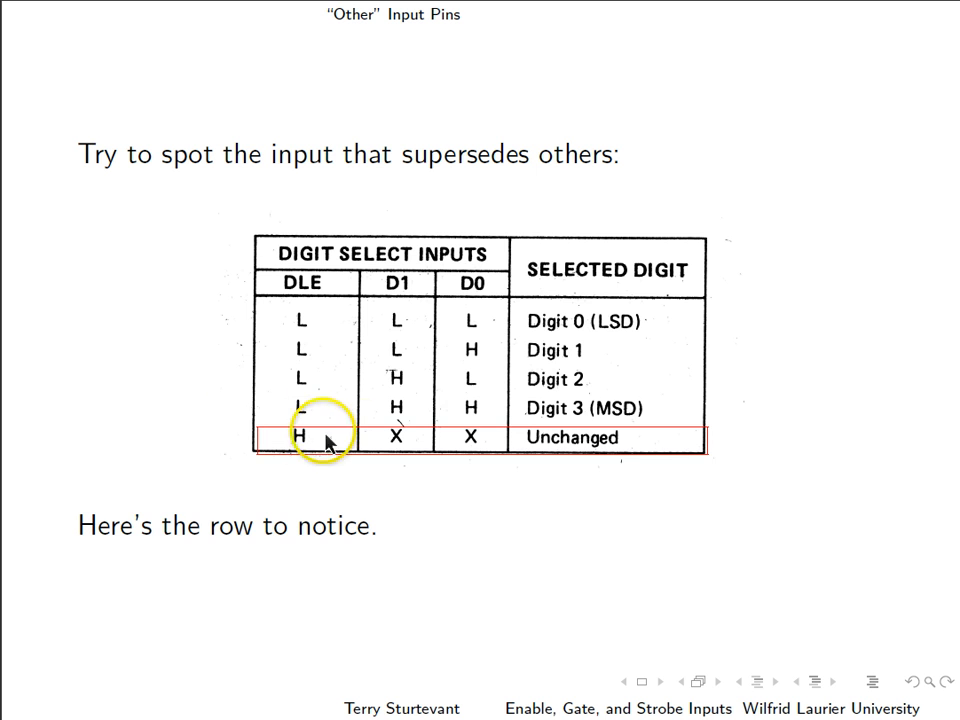